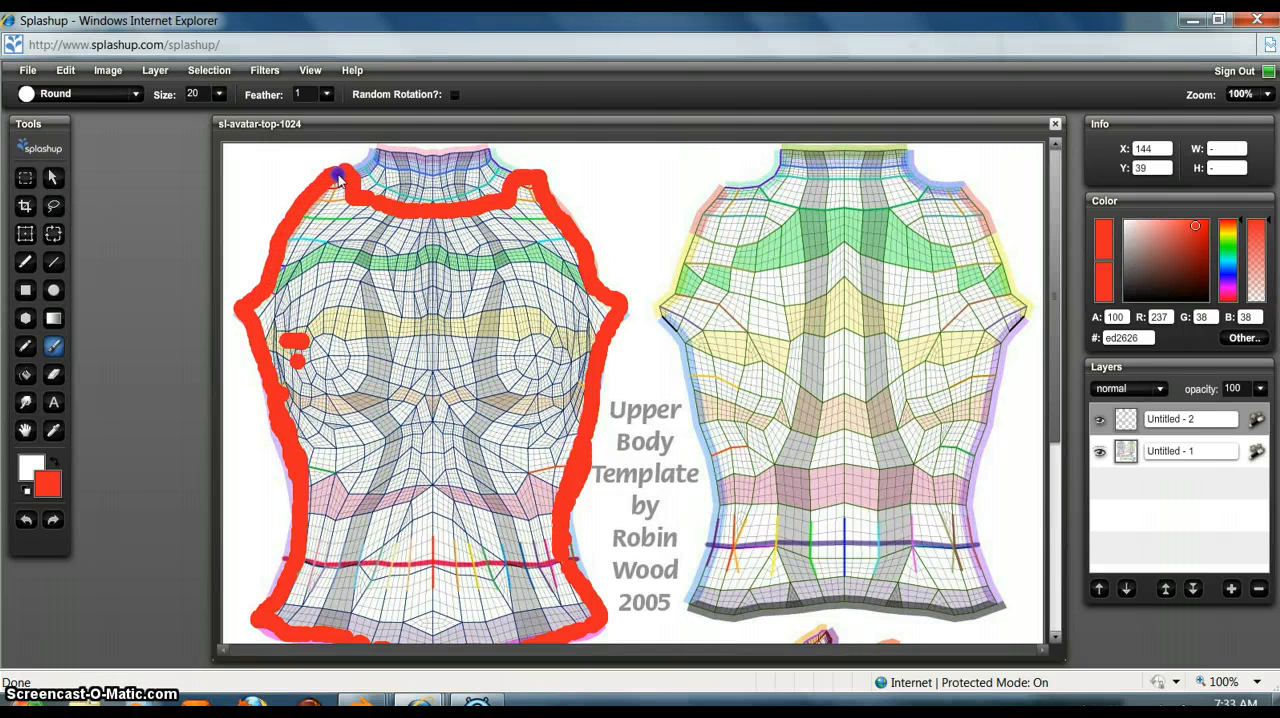
Step: Complete the red outline of the front torso by brushing over its bottom hem and lower waist edge with the size 20 round brush
scroll(450, 535, "down", 1)
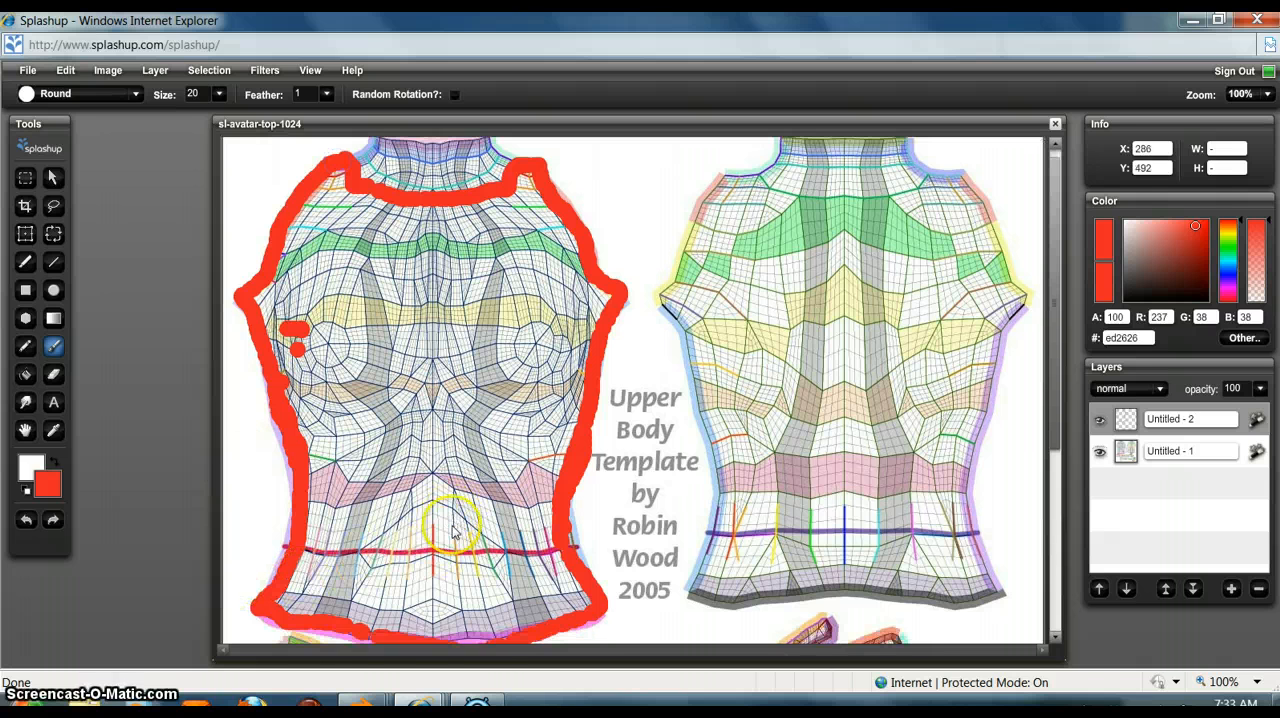
scroll(452, 530, "down", 1)
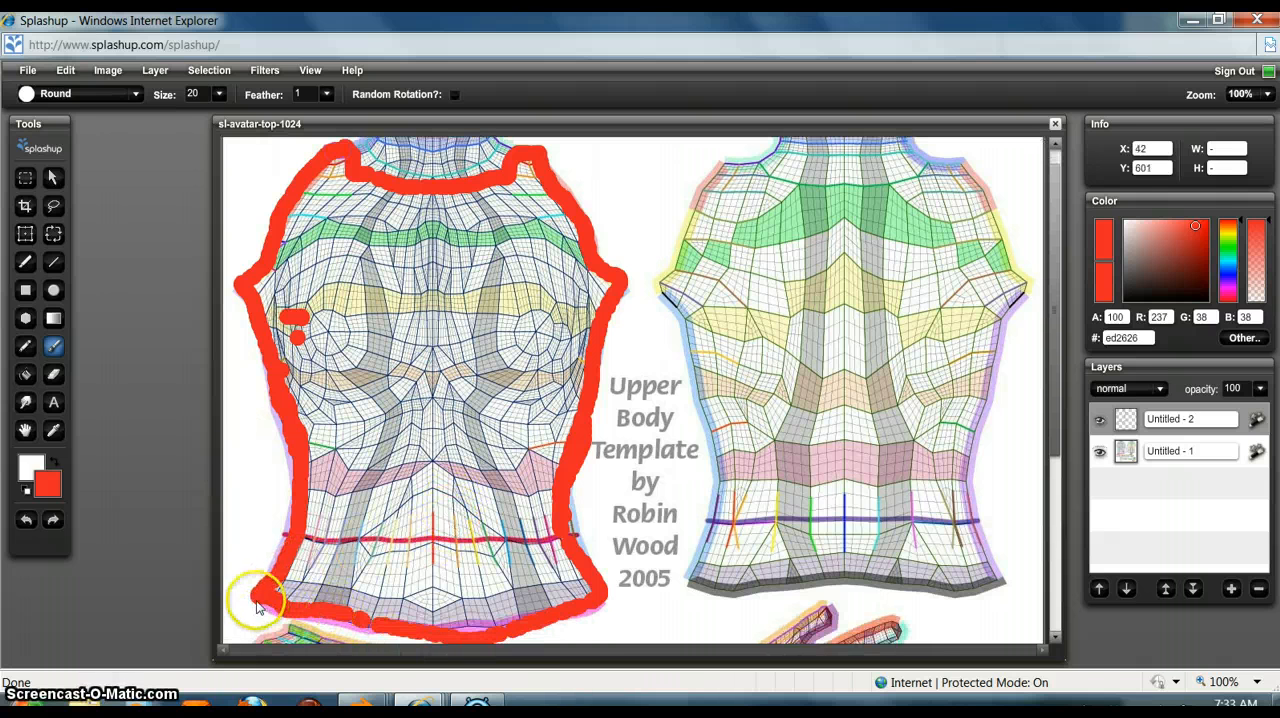
mouse_move(257, 605)
left_mouse_down()
mouse_move(402, 632)
mouse_move(514, 630)
mouse_move(597, 603)
left_mouse_up()
left_click_drag(570, 487, 582, 532)
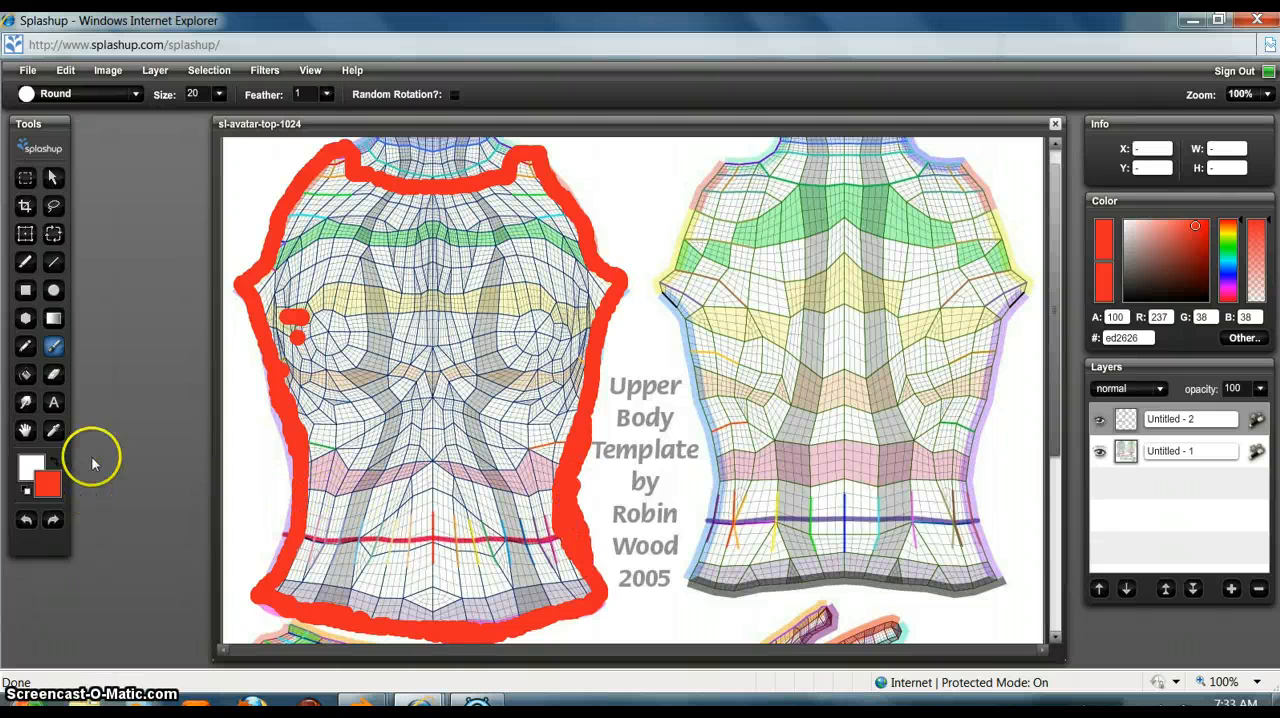
Step: Fill the outlined front torso with red and brush over the thin gaps between the fill and its outline
left_click(25, 374)
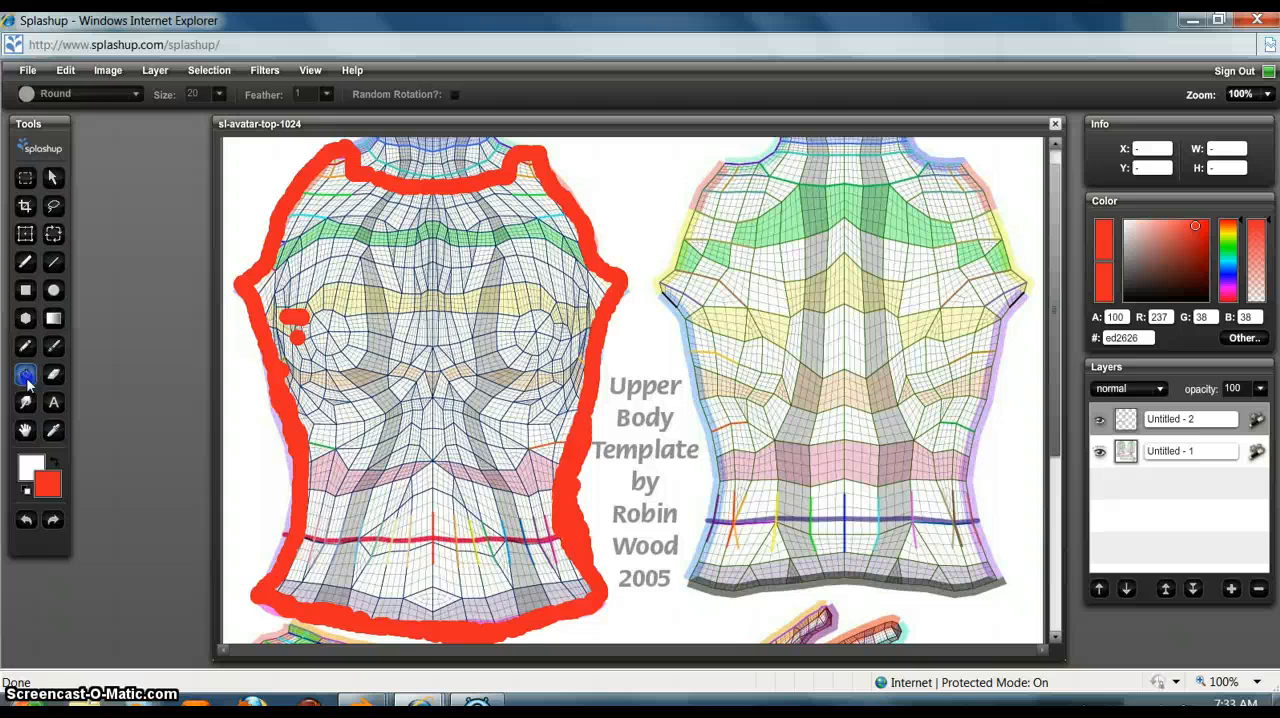
left_click(427, 362)
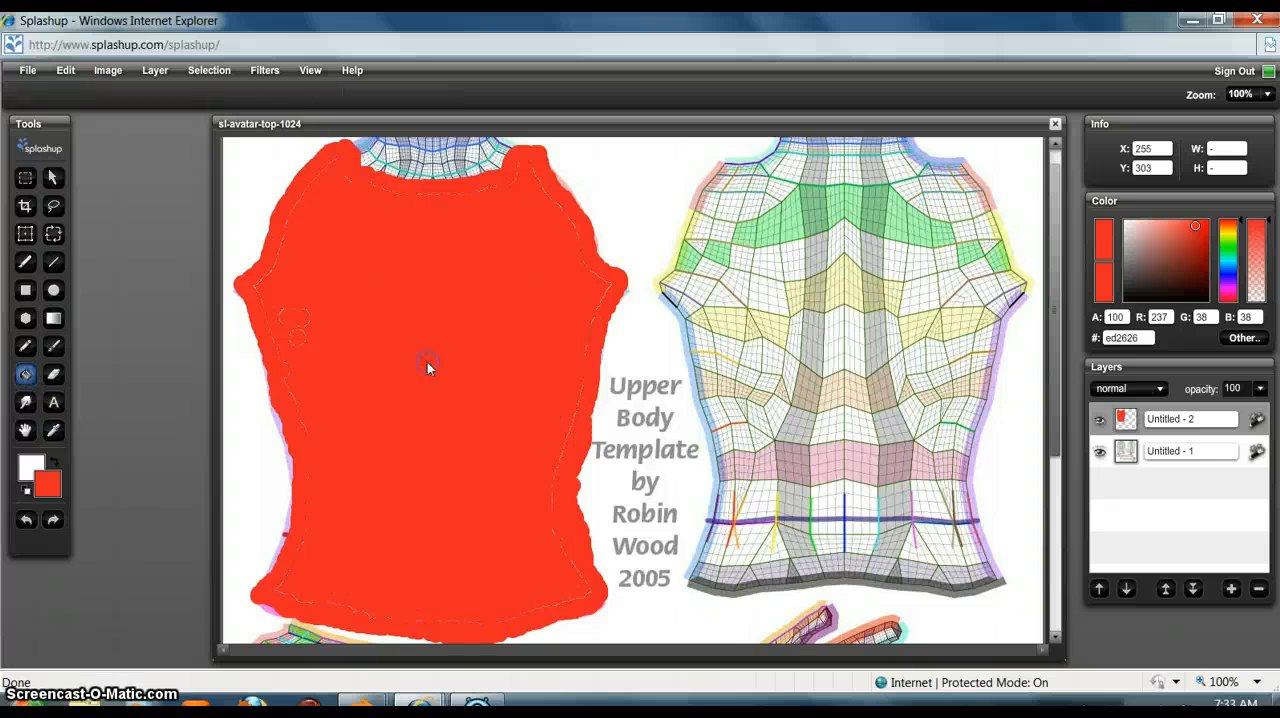
left_click(53, 346)
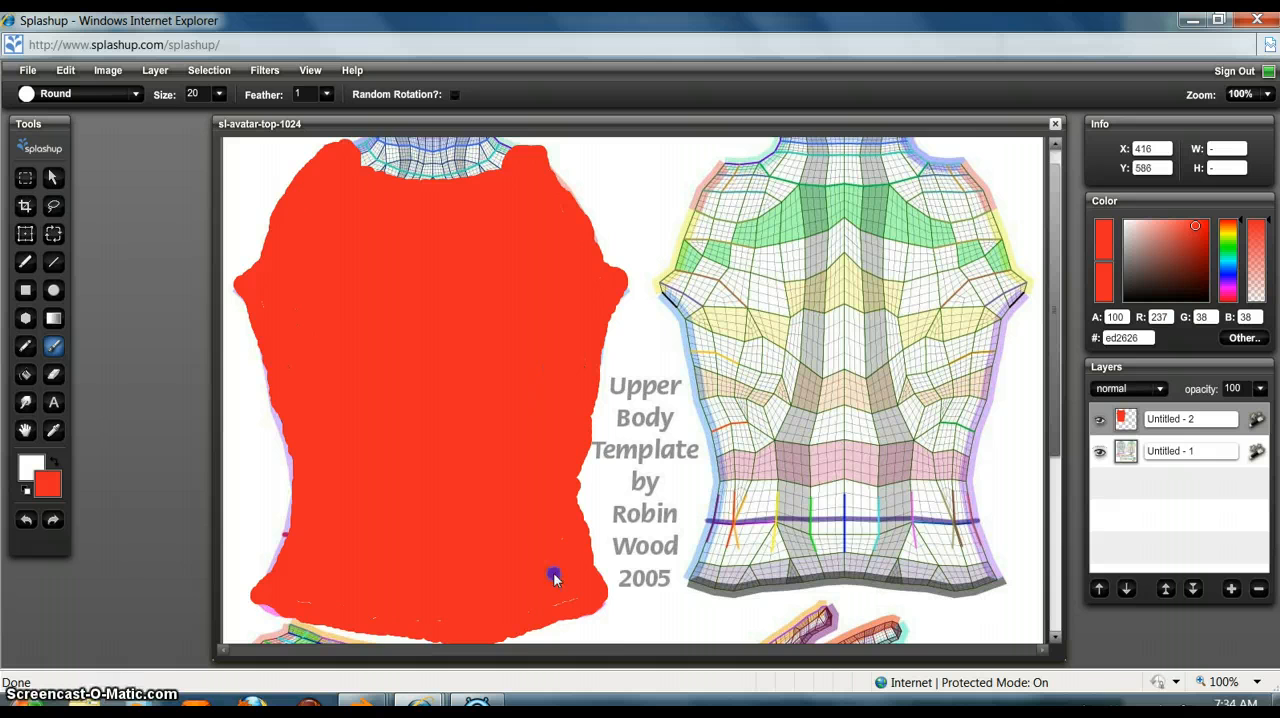
Step: Outline a short sleeve in red on each of the two arm pieces, from the shoulder end to the pink band on the upper arm
scroll(720, 486, "down", 5)
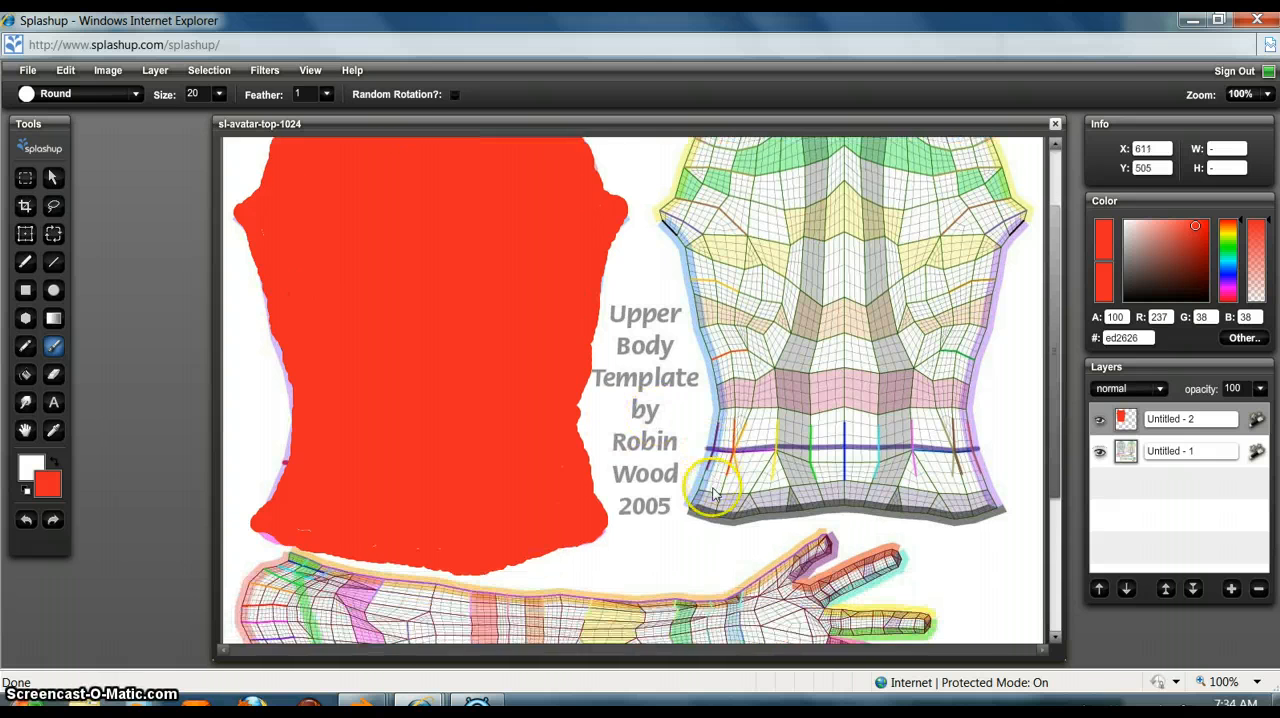
scroll(893, 464, "down", 2)
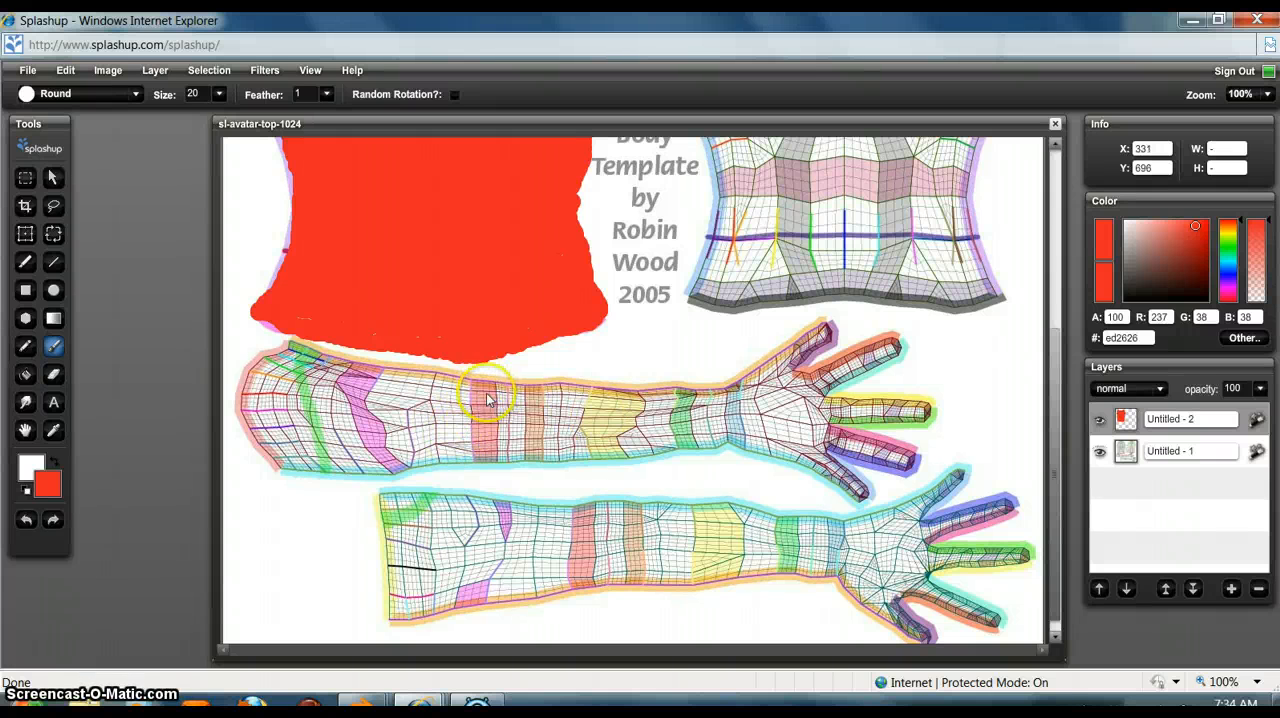
left_click_drag(485, 378, 490, 460)
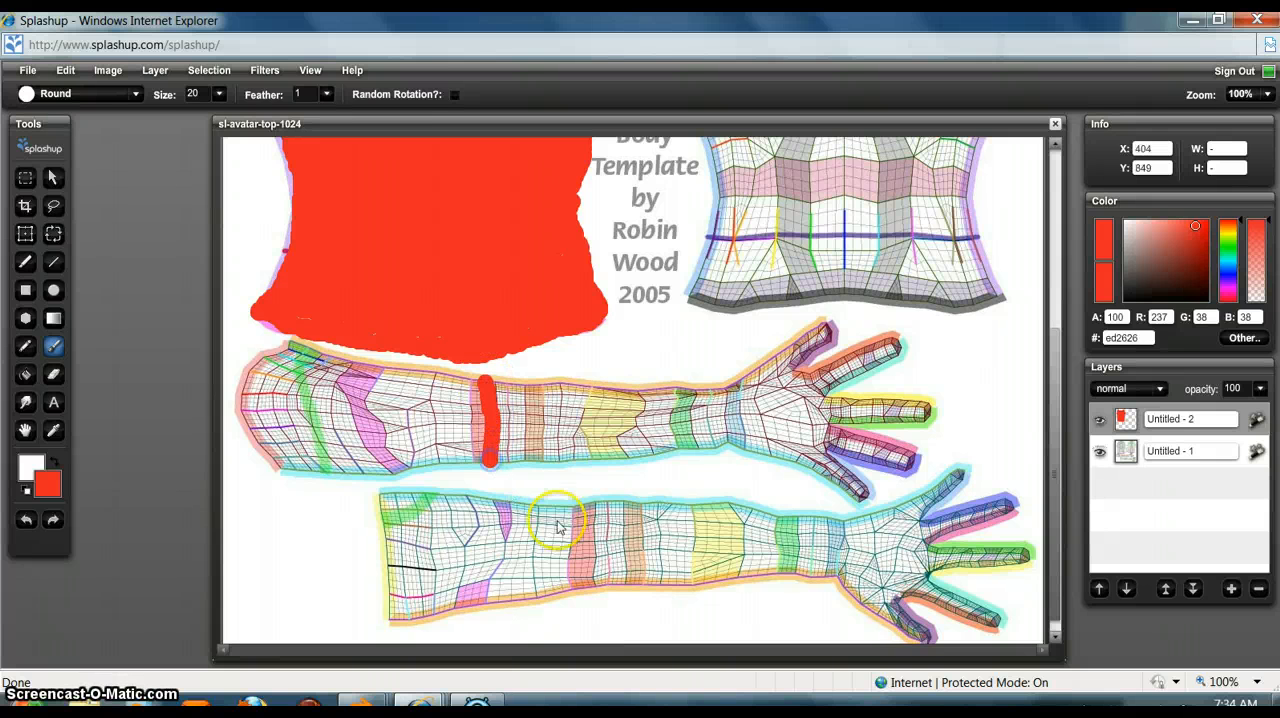
left_click_drag(591, 505, 588, 604)
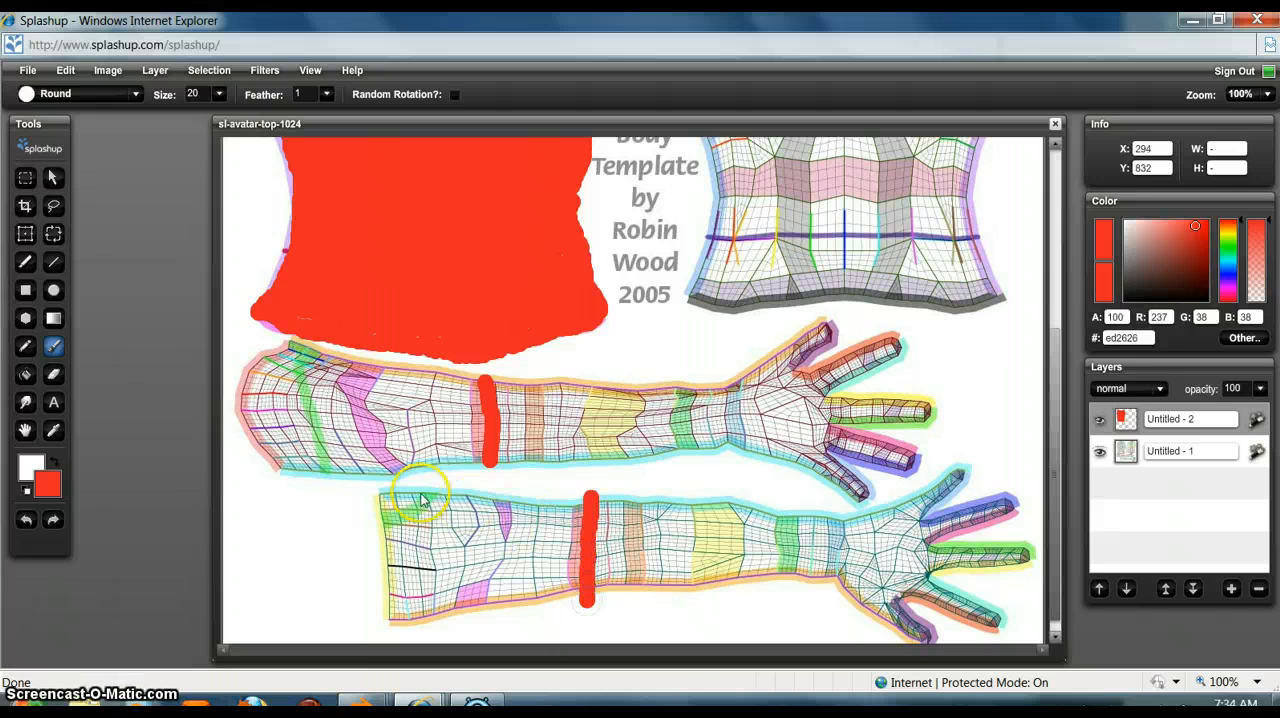
mouse_move(378, 491)
left_mouse_down()
mouse_move(585, 507)
mouse_move(374, 495)
mouse_move(387, 511)
mouse_move(391, 619)
mouse_move(580, 598)
left_mouse_up()
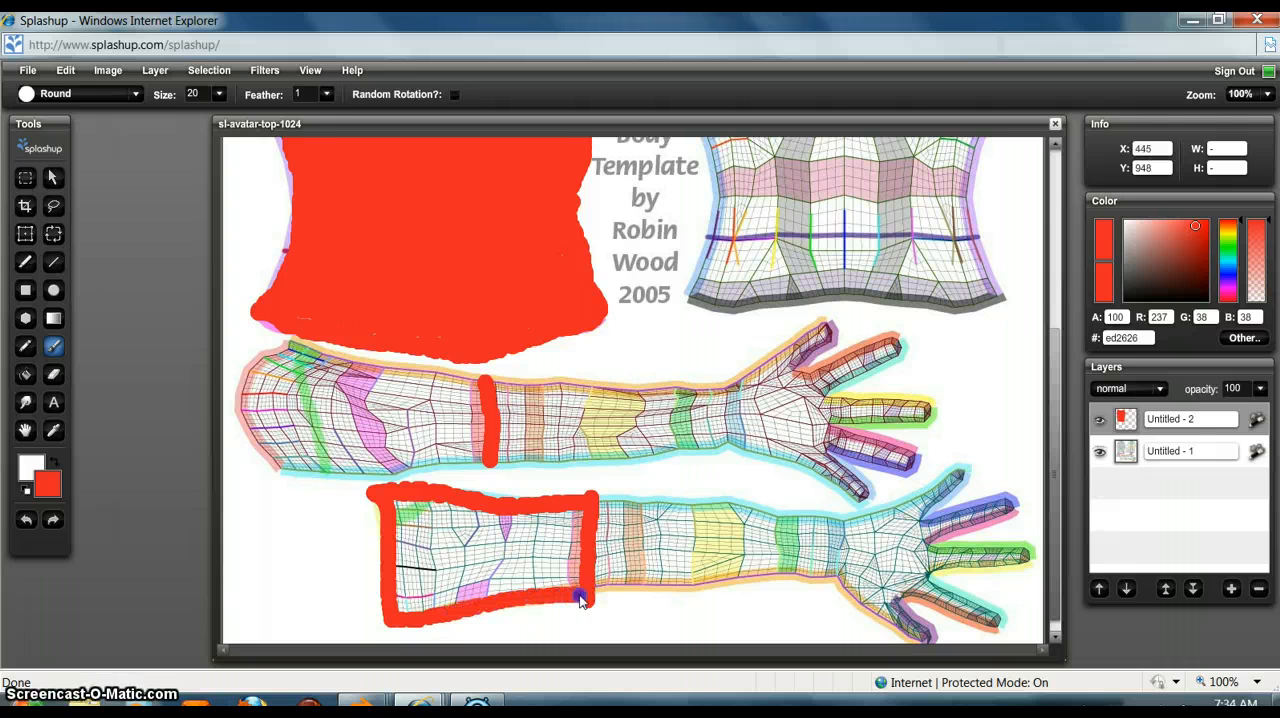
mouse_move(491, 457)
left_mouse_down()
mouse_move(298, 477)
mouse_move(268, 462)
mouse_move(240, 416)
mouse_move(244, 384)
mouse_move(274, 360)
mouse_move(474, 381)
left_mouse_up()
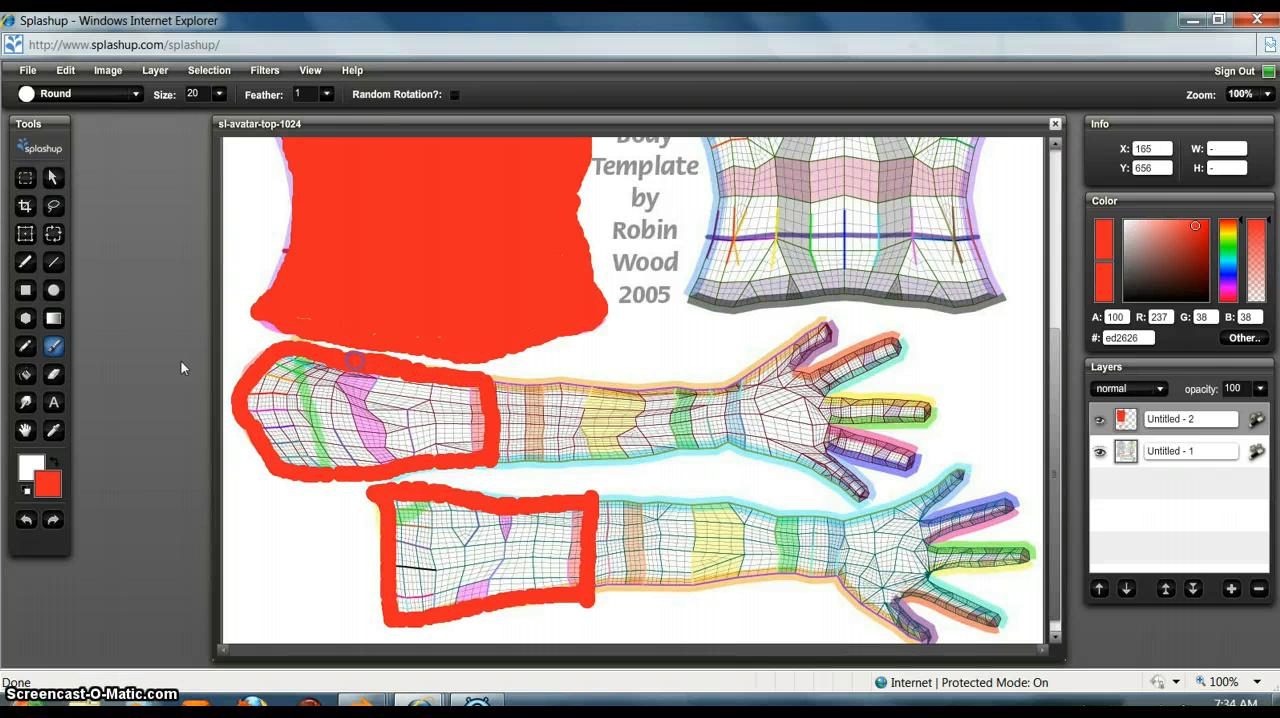
Step: Fill both outlined sleeve areas with red
left_click(26, 373)
left_click(250, 432)
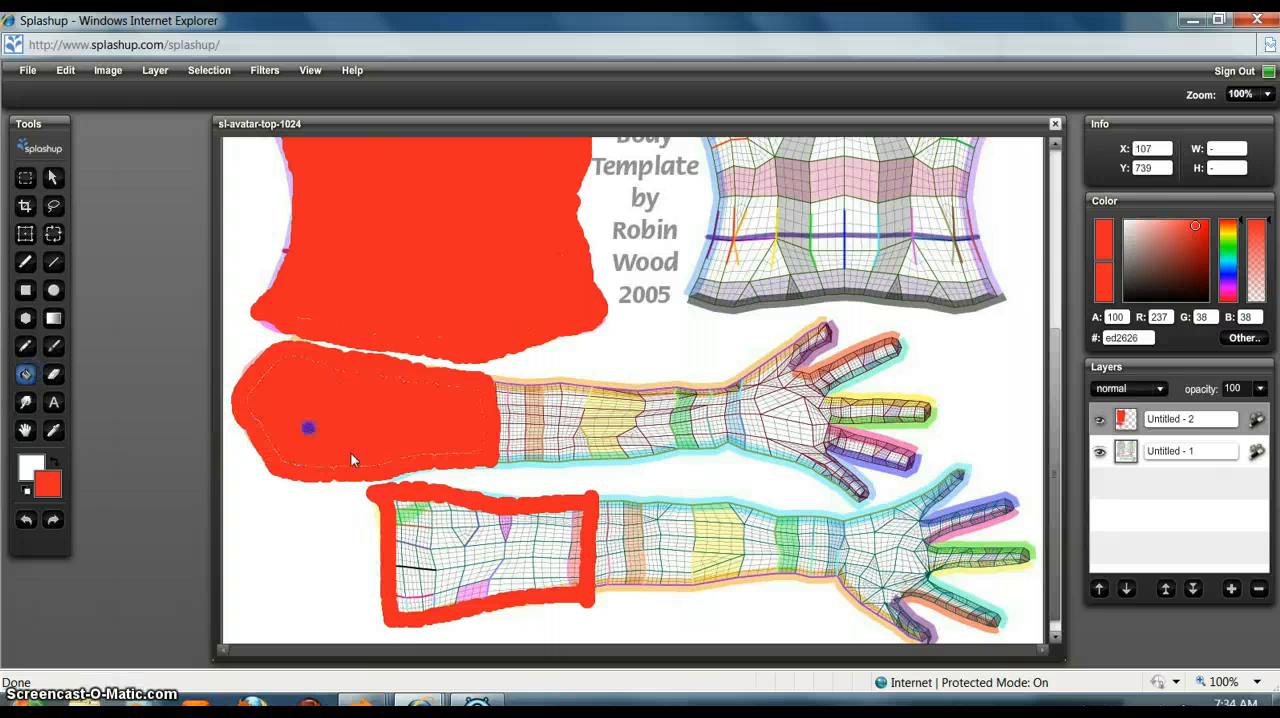
left_click(429, 531)
Step: Brush over the thin unfilled gaps along the inner edges of both sleeves in red
left_click(53, 430)
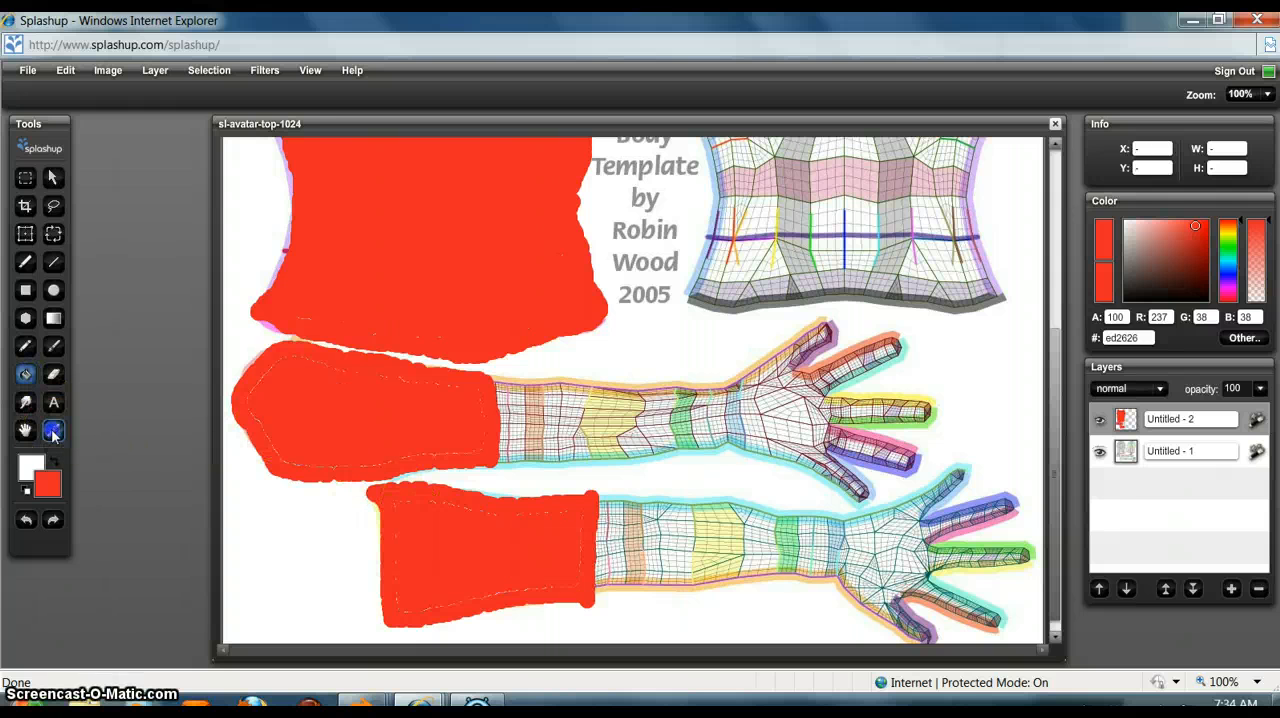
left_click(255, 391)
left_click(57, 423)
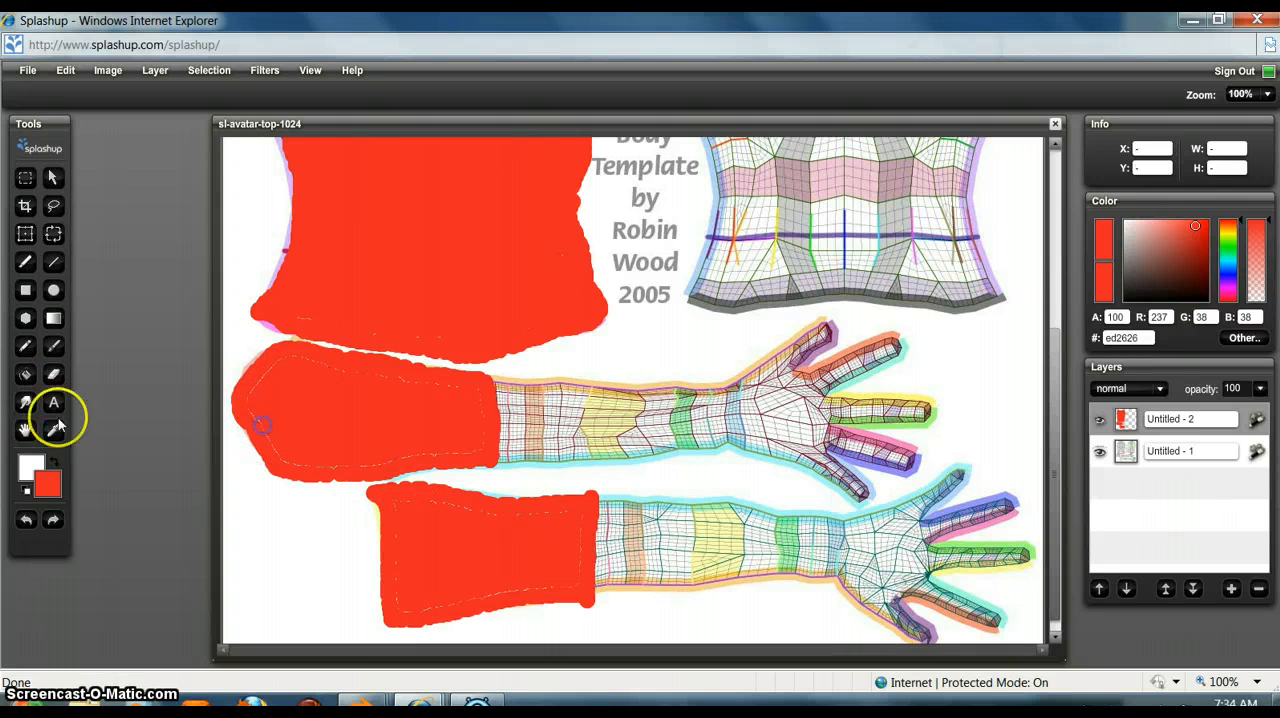
left_click(53, 346)
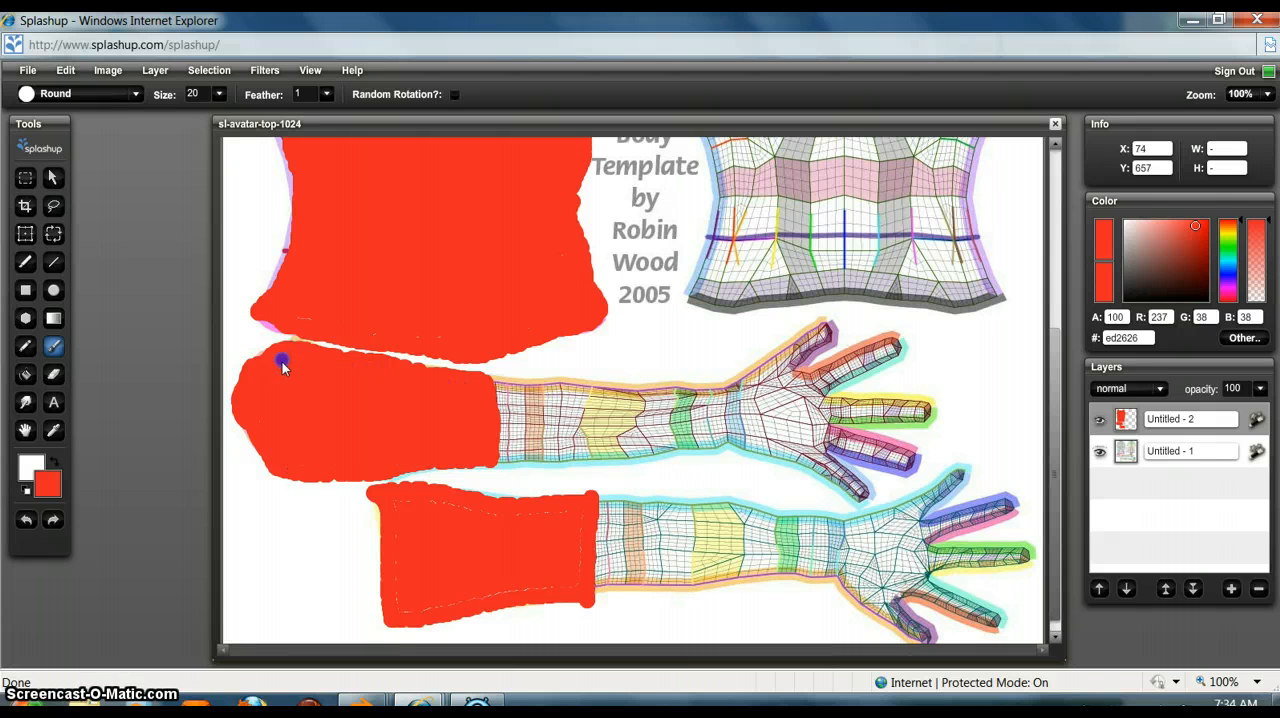
left_click_drag(390, 504, 390, 530)
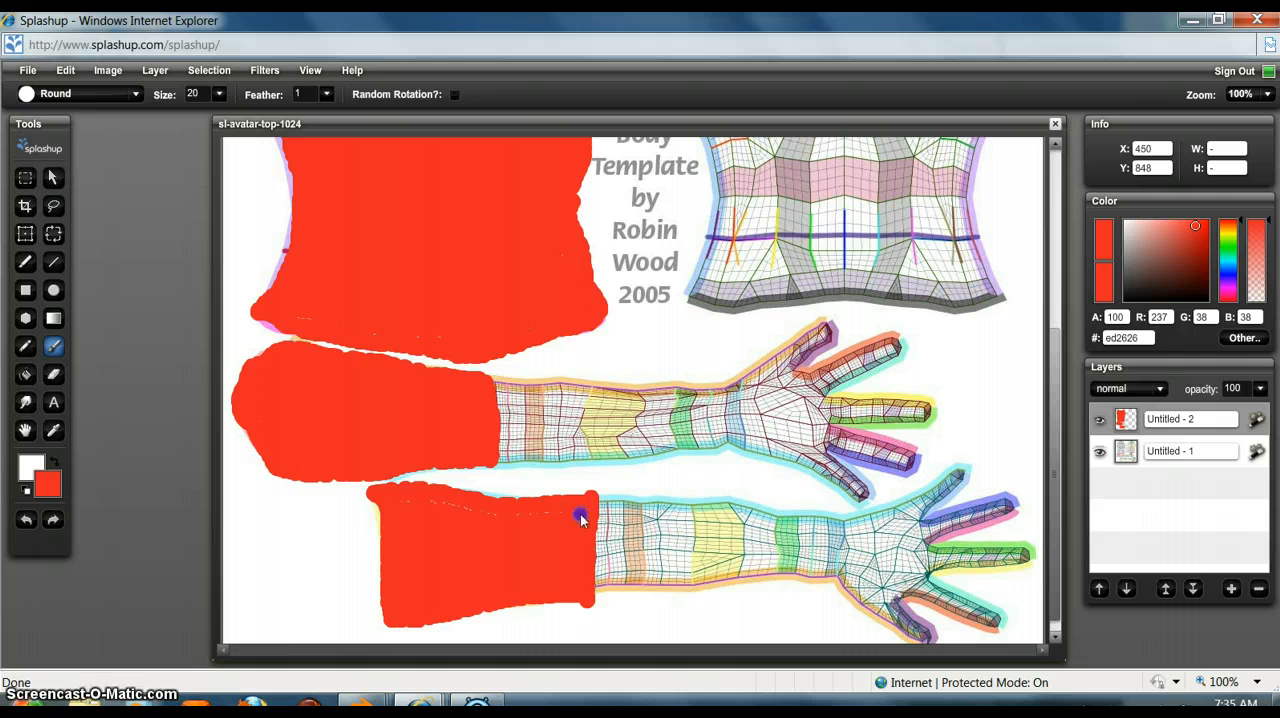
left_click_drag(581, 515, 529, 510)
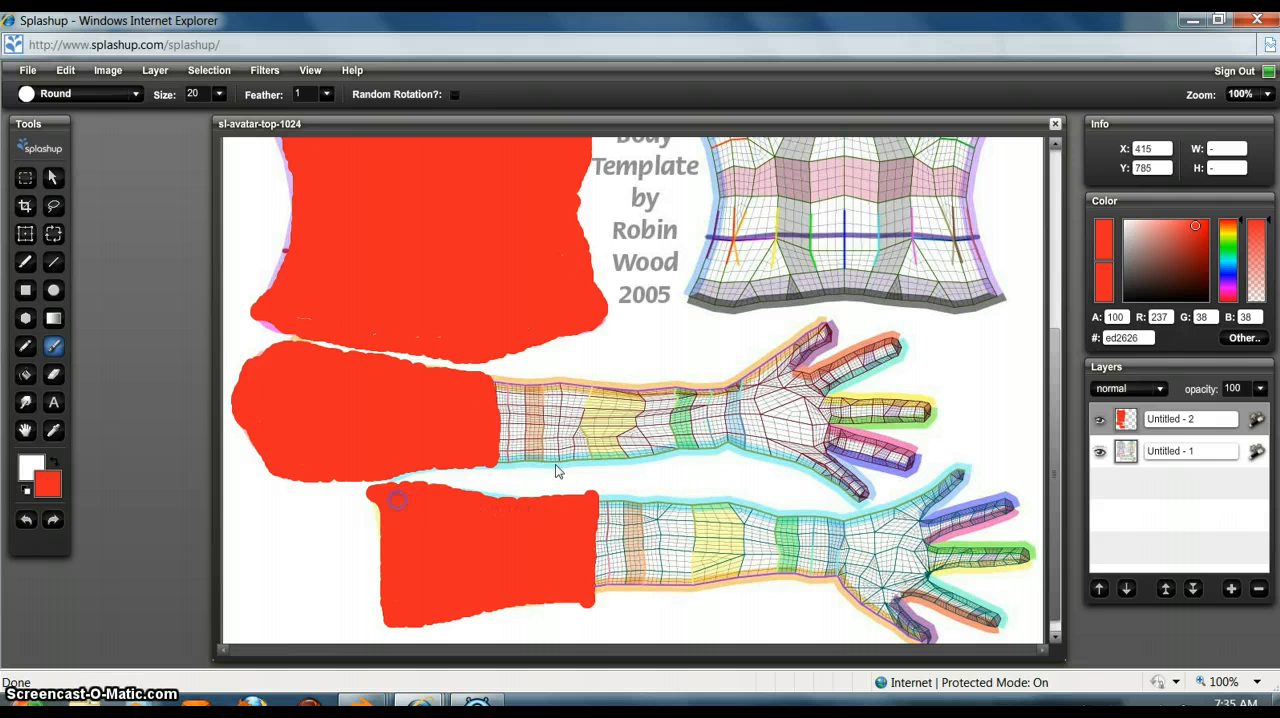
Step: Outline the back torso's bottom hem and both sides up to the armpit points in red
scroll(745, 410, "up", 5)
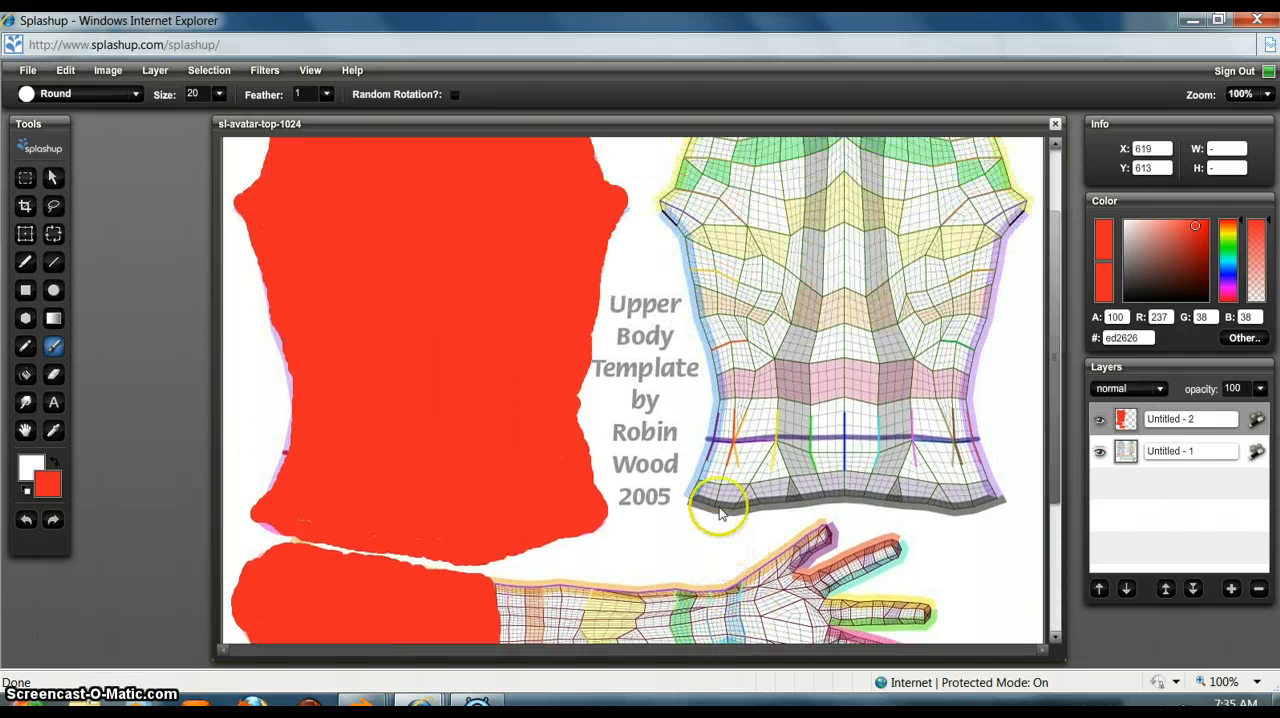
mouse_move(686, 498)
left_mouse_down()
mouse_move(735, 510)
mouse_move(1010, 504)
mouse_move(903, 508)
left_mouse_up()
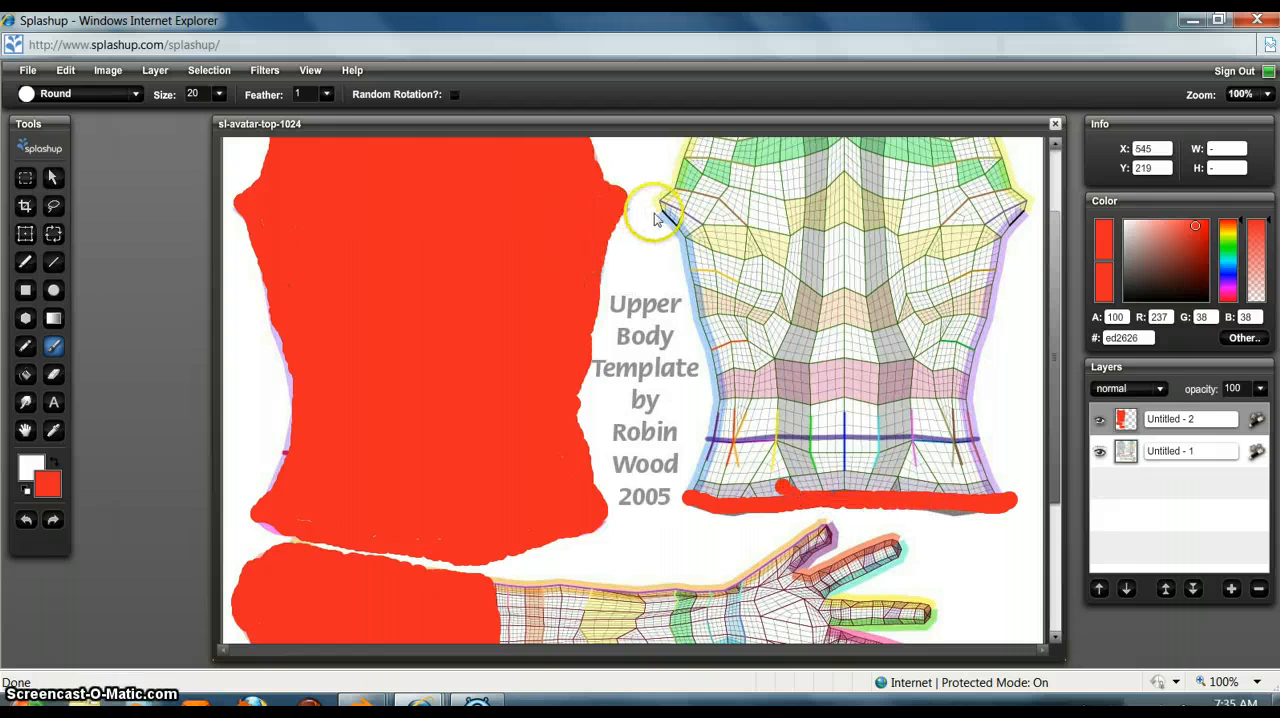
mouse_move(660, 212)
left_mouse_down()
mouse_move(686, 243)
mouse_move(710, 378)
mouse_move(694, 495)
mouse_move(724, 430)
left_mouse_up()
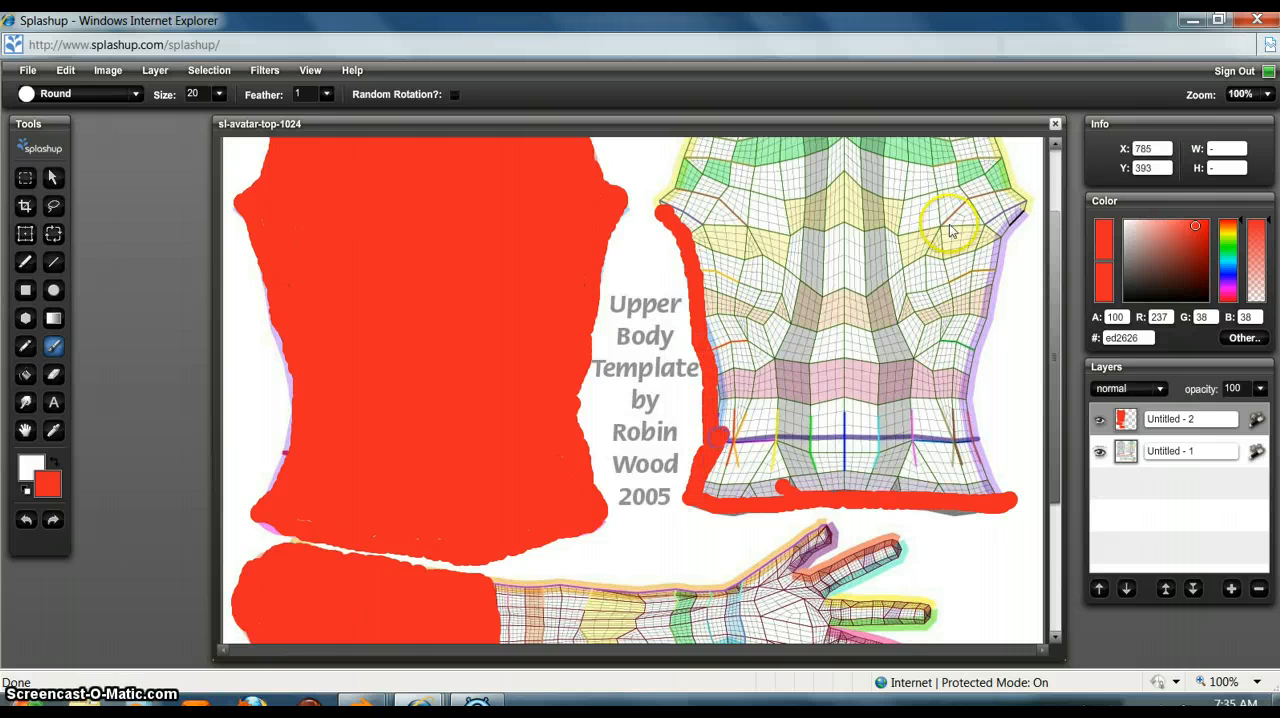
mouse_move(1024, 213)
left_mouse_down()
mouse_move(998, 262)
mouse_move(968, 395)
mouse_move(970, 440)
mouse_move(1003, 503)
left_mouse_up()
Step: Paint the back torso's neckline below the collar and both shoulder edges in red to close the outline
scroll(990, 400, "up", 3)
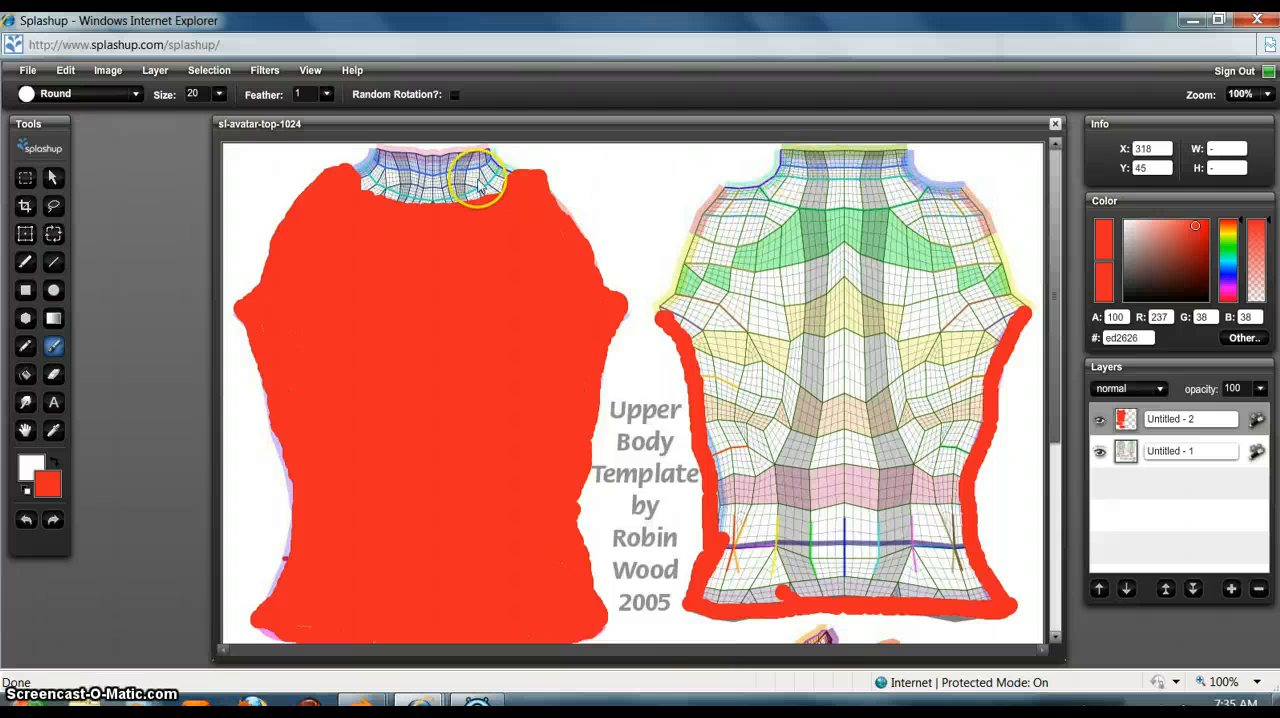
left_click(757, 191)
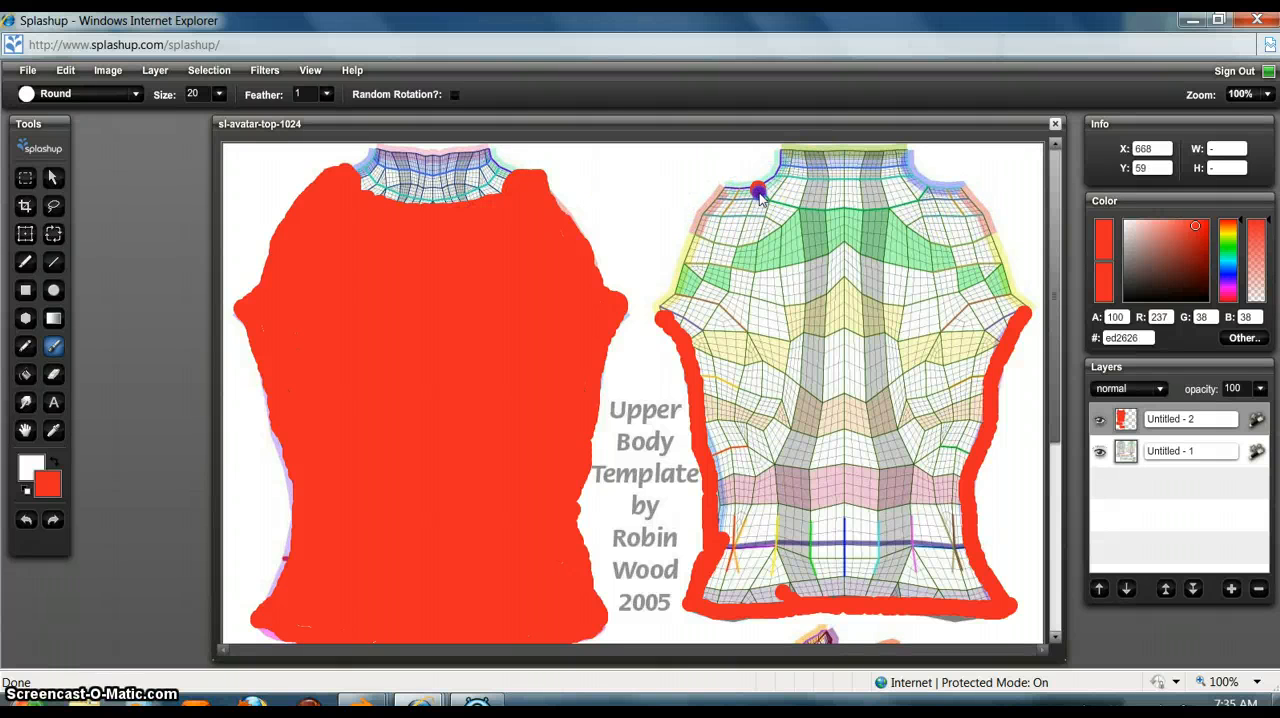
mouse_move(778, 210)
left_mouse_down()
mouse_move(904, 210)
mouse_move(934, 181)
left_mouse_up()
left_click_drag(841, 209, 891, 207)
mouse_move(750, 184)
left_mouse_down()
mouse_move(708, 213)
mouse_move(668, 305)
left_mouse_up()
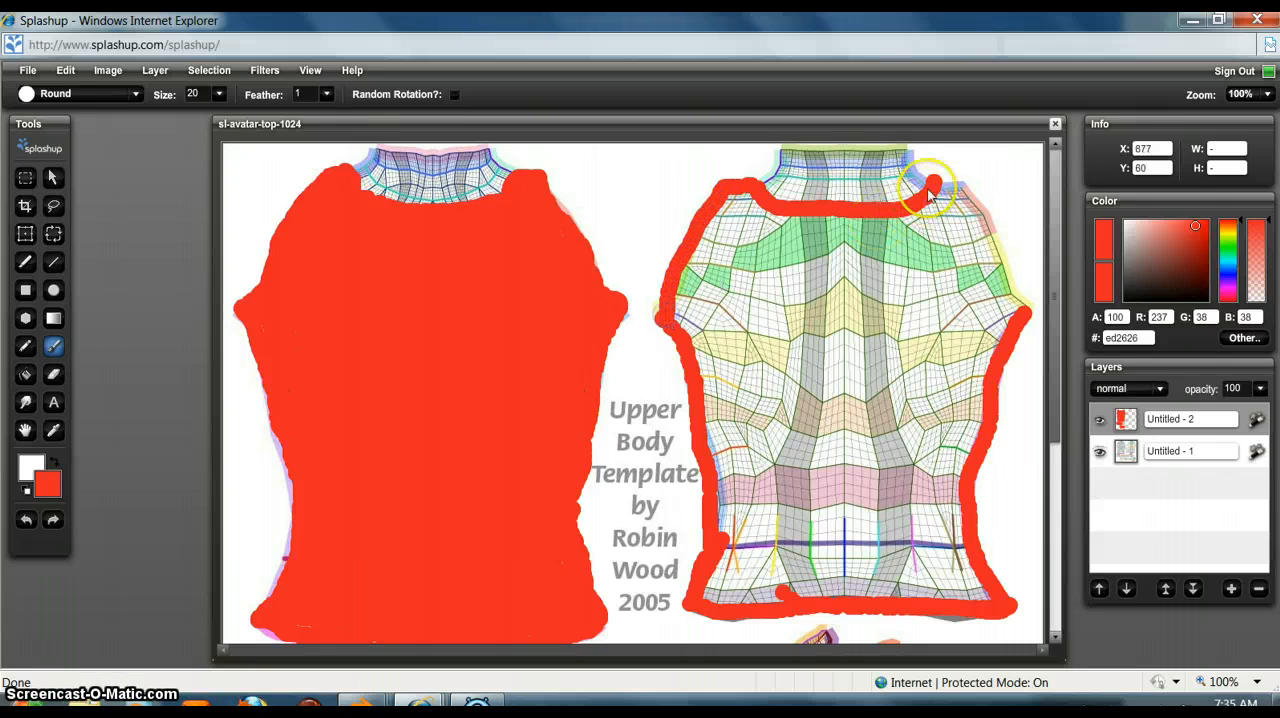
left_click_drag(970, 200, 1025, 318)
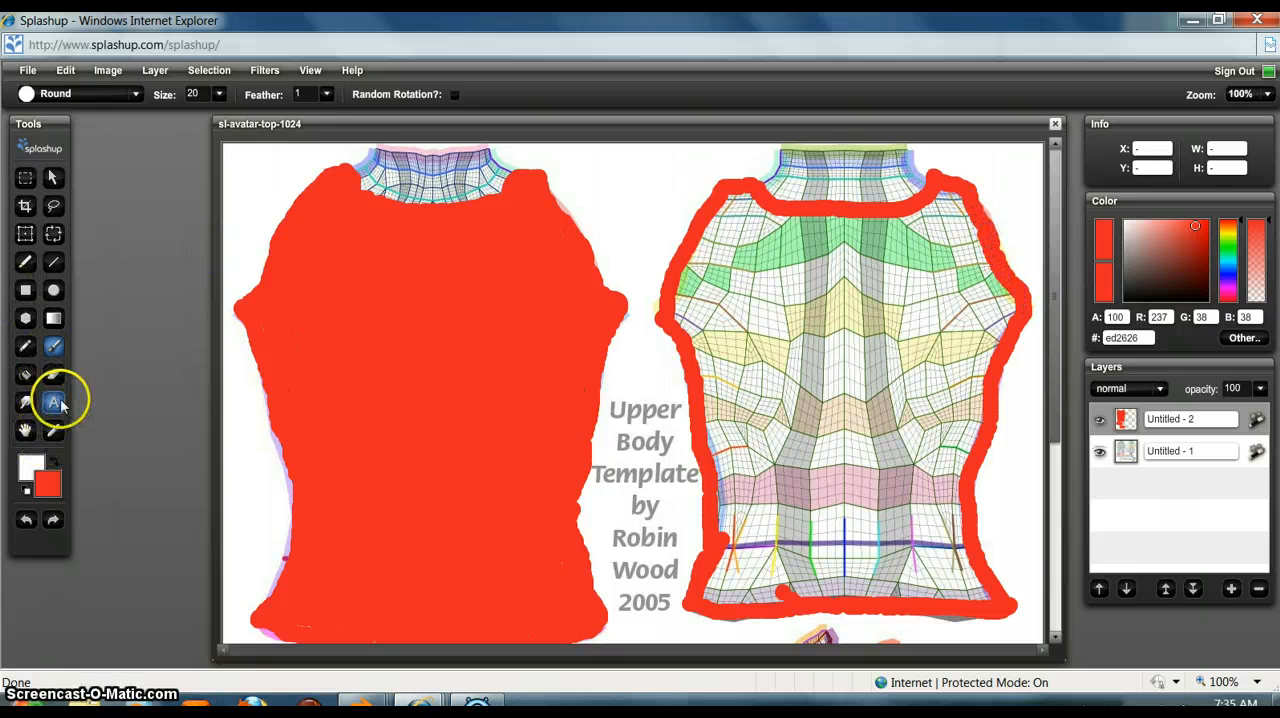
Step: Fill the outlined back torso with red and brush over the thin gaps between the fill and its outline
left_click(27, 374)
left_click(830, 425)
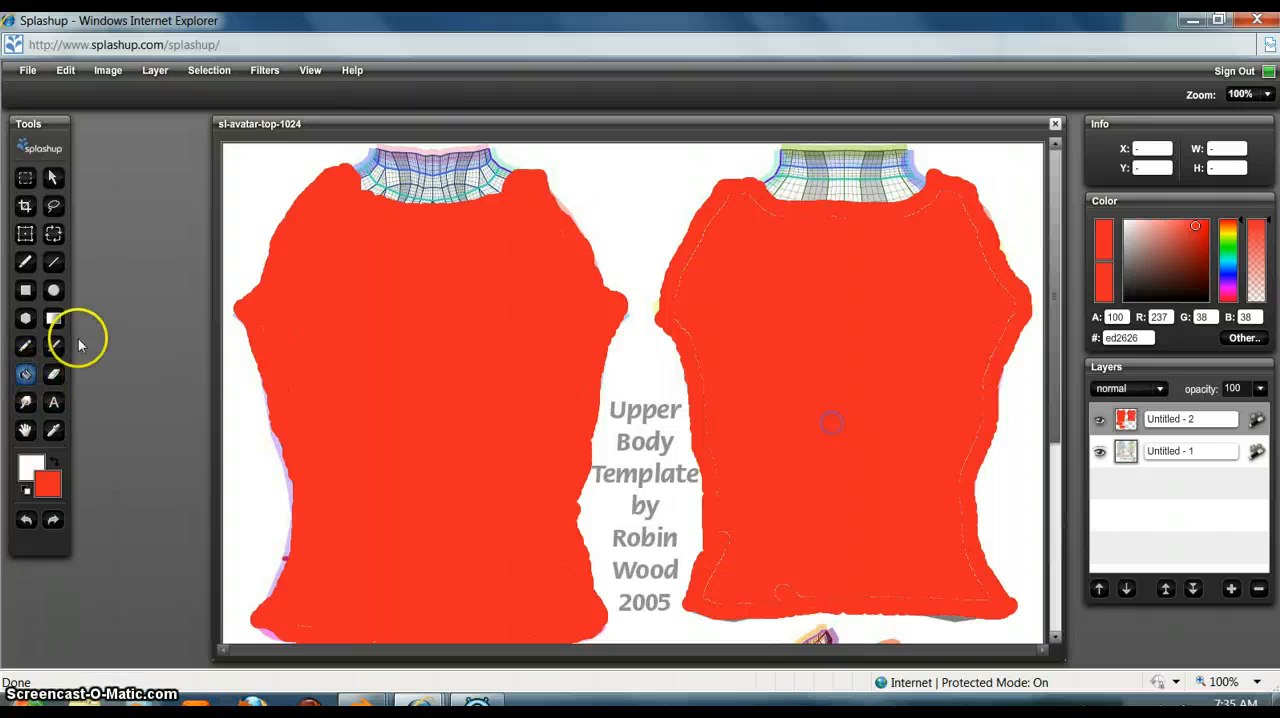
left_click(54, 346)
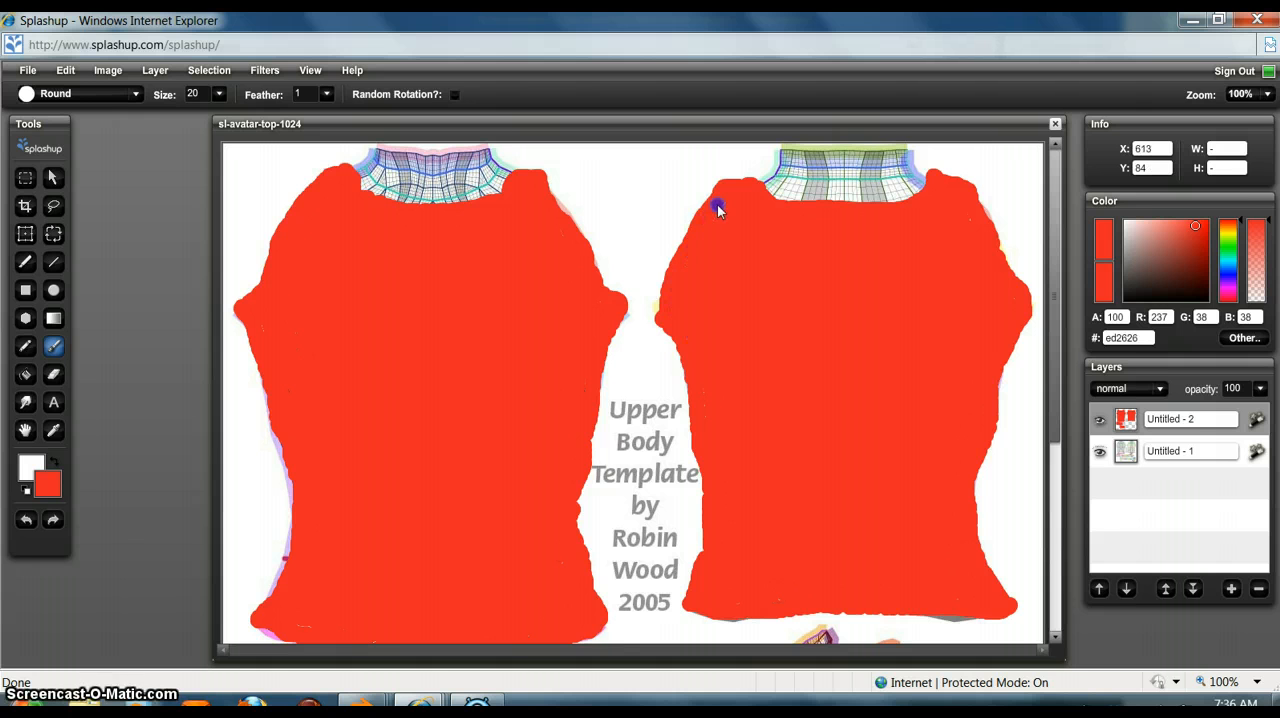
scroll(877, 337, "down", 5)
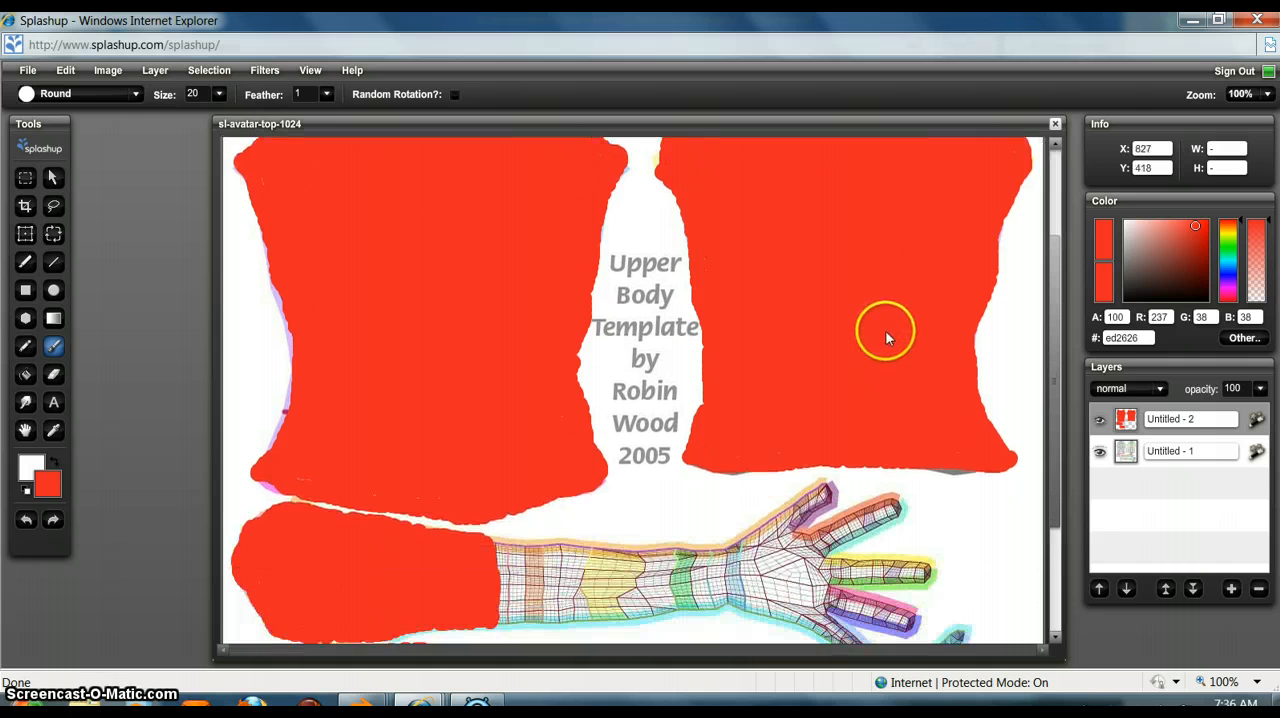